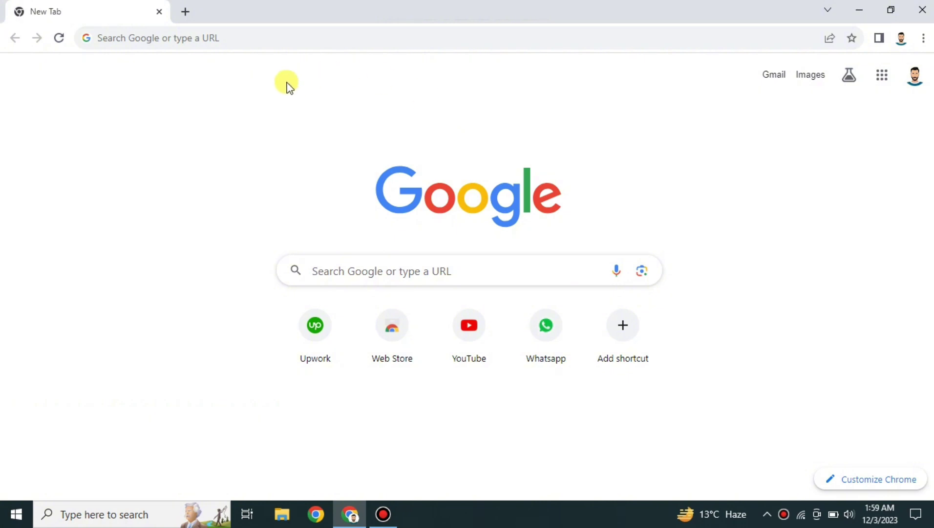
- Bring up Chrome's recent and trending search suggestions from the New Tab address bar
{"action": "left_click", "coordinate": [230, 43]}
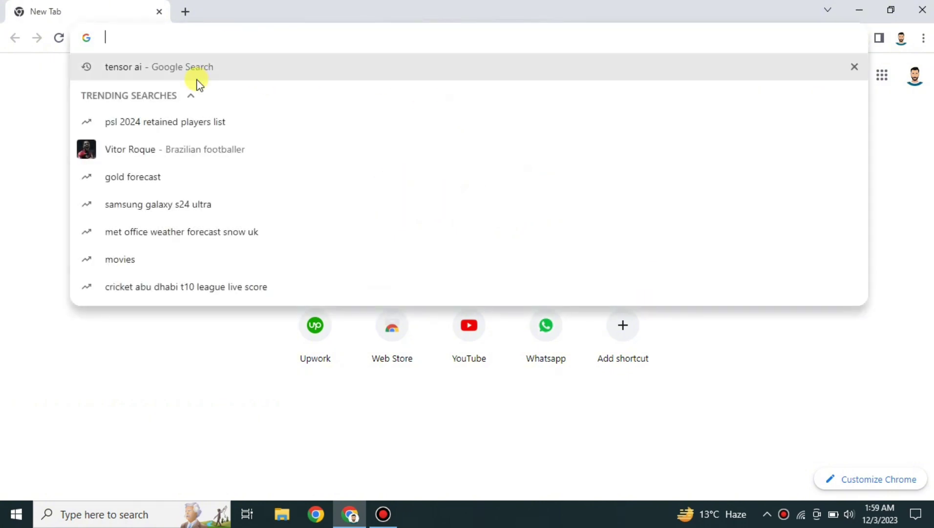
- Search Google for 'tensor ai' and go to the Tensor.Art home page
{"action": "left_click", "coordinate": [197, 78]}
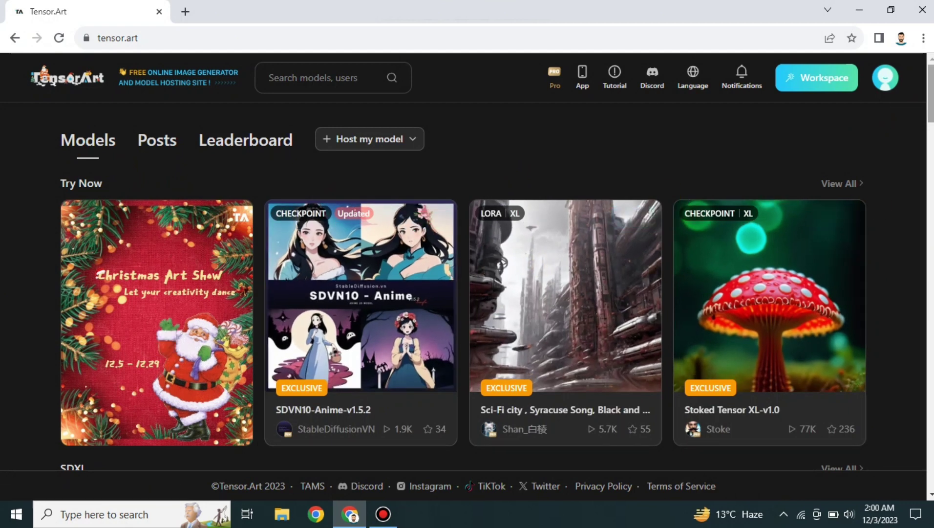
- Browse the Models page, then switch to the Posts gallery
{"action": "scroll", "coordinate": [494, 285], "scroll_direction": "down", "scroll_amount": 6}
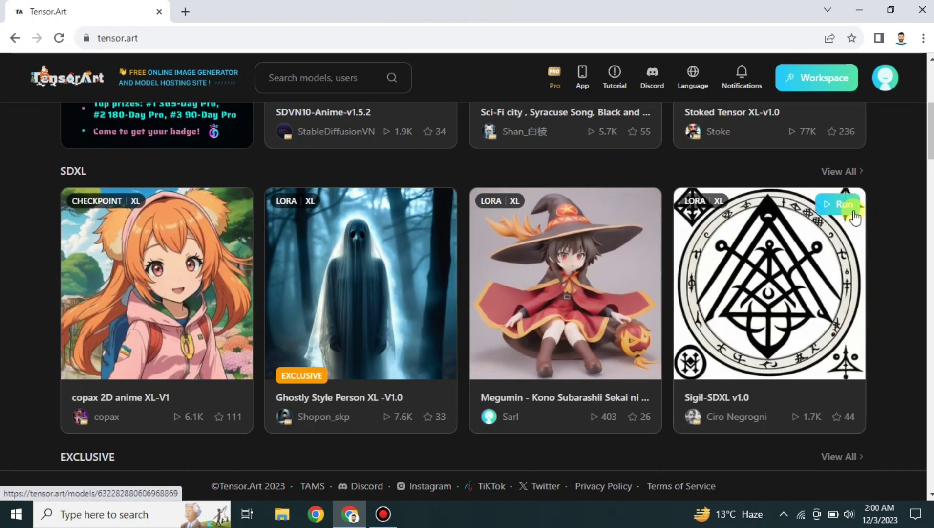
{"action": "scroll", "coordinate": [769, 289], "scroll_direction": "down", "scroll_amount": 5}
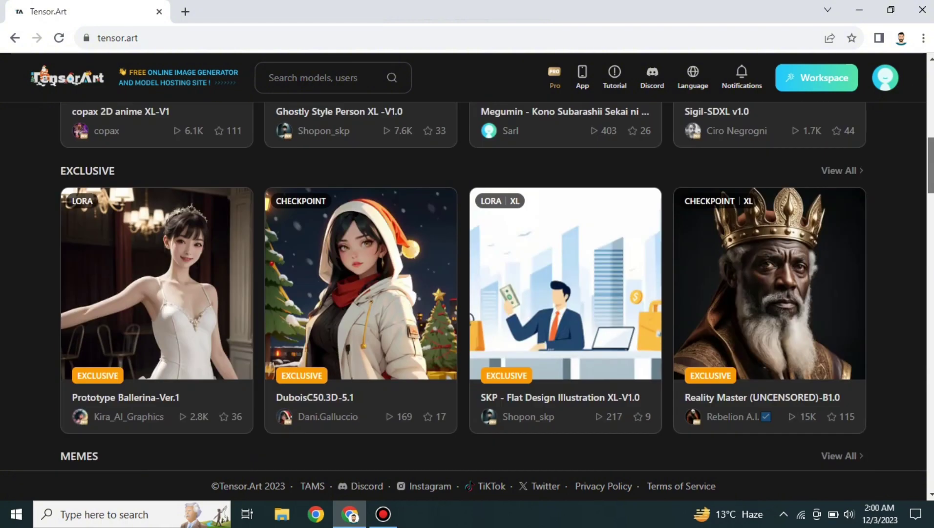
{"action": "scroll", "coordinate": [464, 114], "scroll_direction": "up", "scroll_amount": 10}
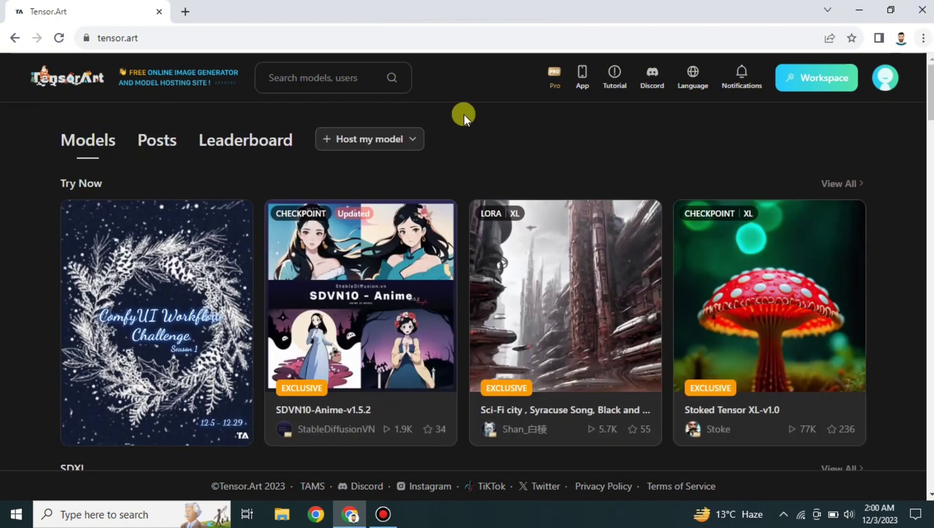
{"action": "left_click", "coordinate": [164, 136]}
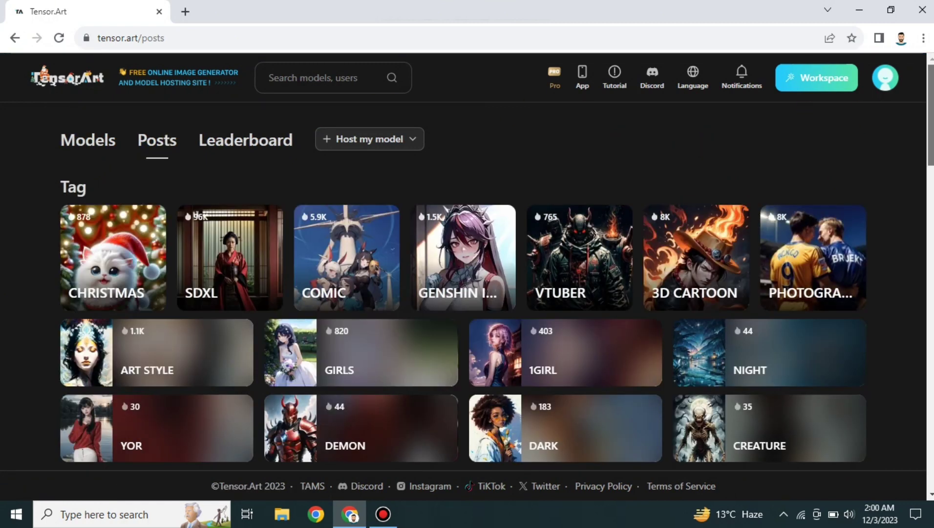
- Scroll through the community posts feed, then return to the top of the page
{"action": "scroll", "coordinate": [497, 267], "scroll_direction": "down", "scroll_amount": 4}
{"action": "scroll", "coordinate": [497, 287], "scroll_direction": "down", "scroll_amount": 7}
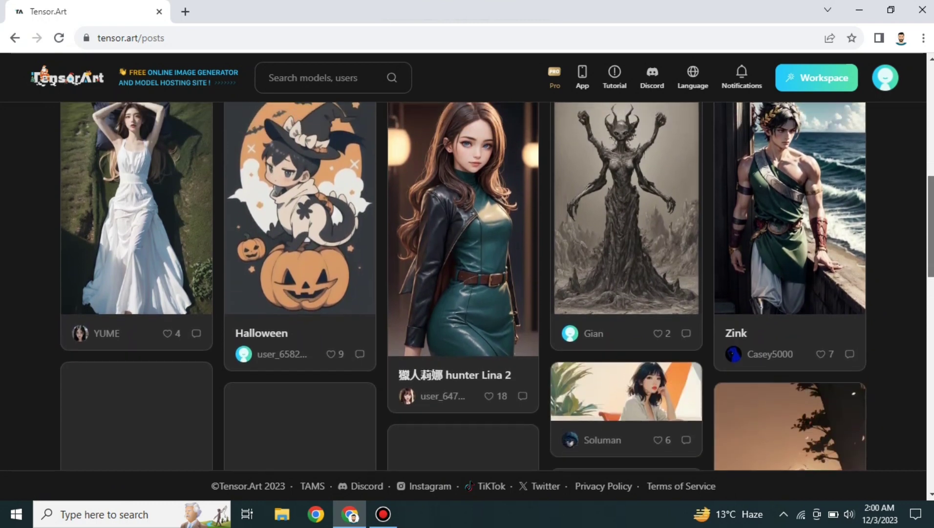
{"action": "scroll", "coordinate": [497, 287], "scroll_direction": "down", "scroll_amount": 1}
{"action": "scroll", "coordinate": [497, 287], "scroll_direction": "down", "scroll_amount": 5}
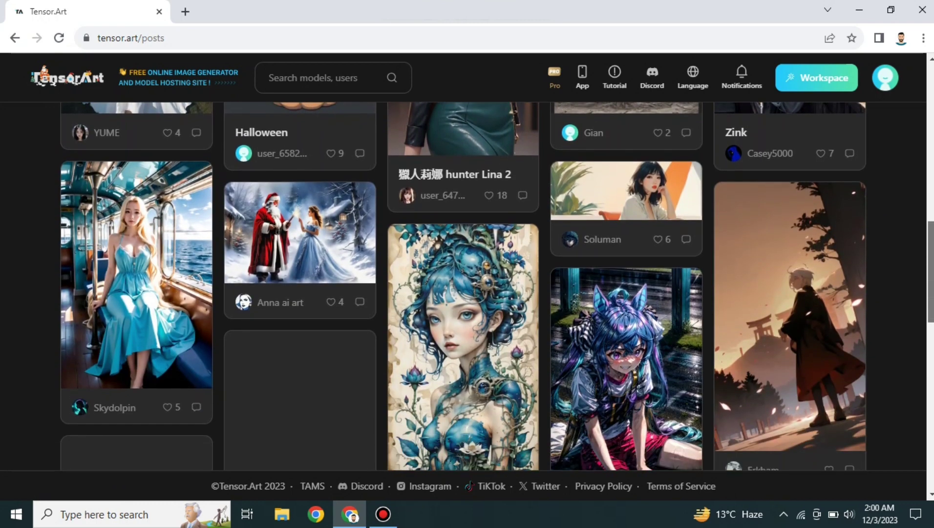
{"action": "scroll", "coordinate": [497, 286], "scroll_direction": "down", "scroll_amount": 6}
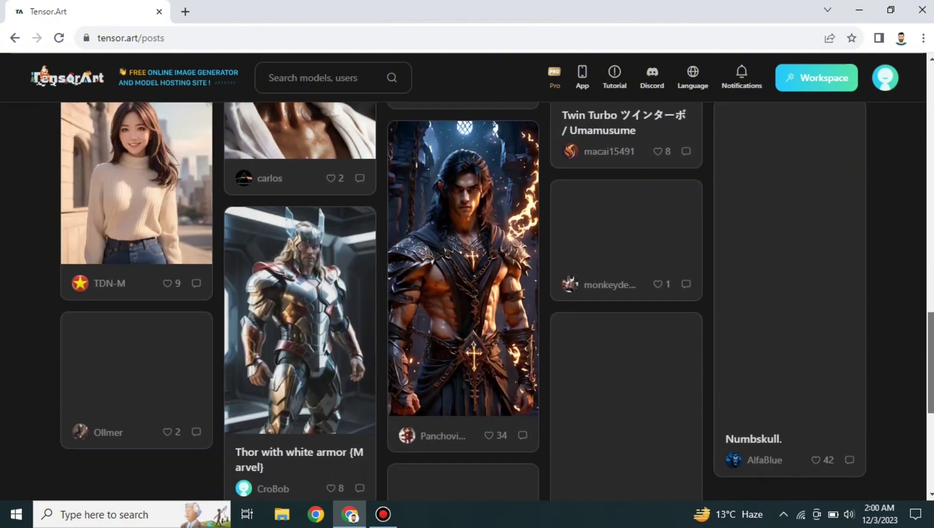
{"action": "scroll", "coordinate": [497, 287], "scroll_direction": "down", "scroll_amount": 4}
{"action": "left_click", "coordinate": [930, 142]}
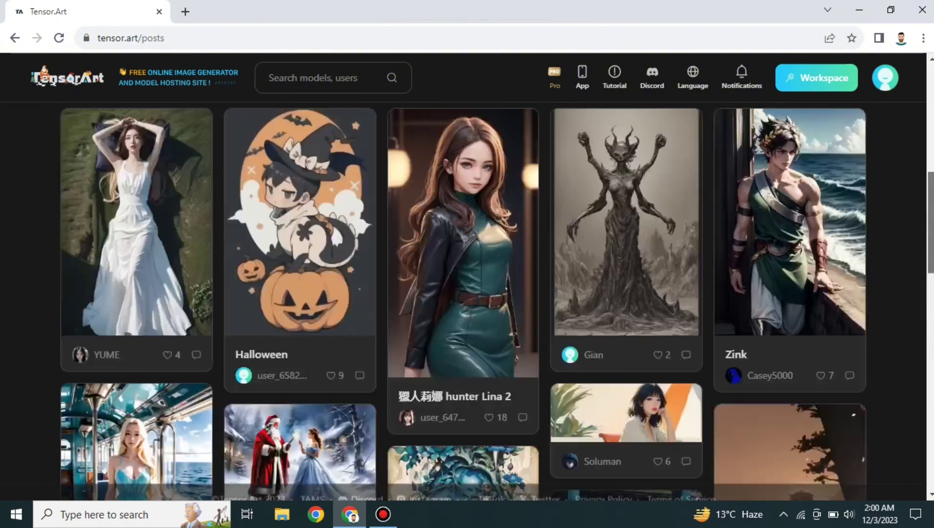
{"action": "left_click_drag", "start_coordinate": [930, 142], "coordinate": [922, 64]}
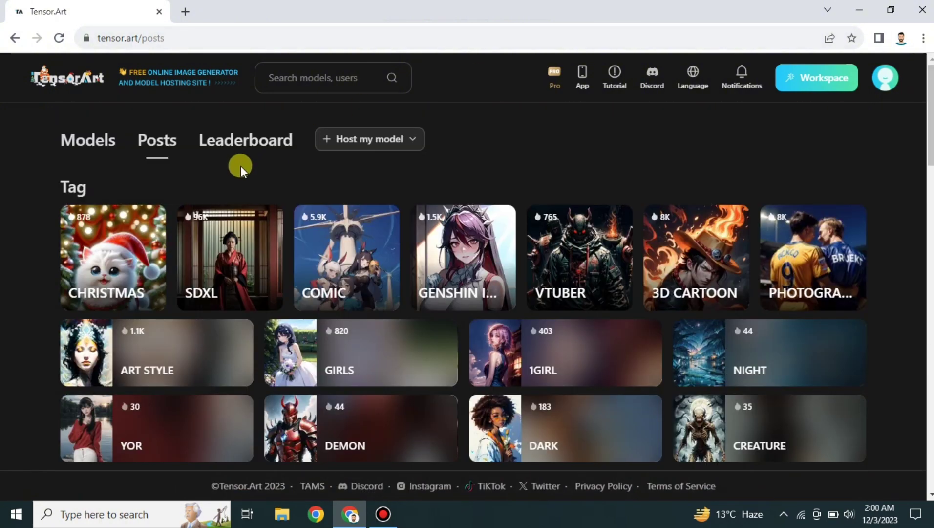
- Open the Leaderboard's Tag Contest rankings, scroll them, and view the Host my model options
{"action": "left_click", "coordinate": [248, 155]}
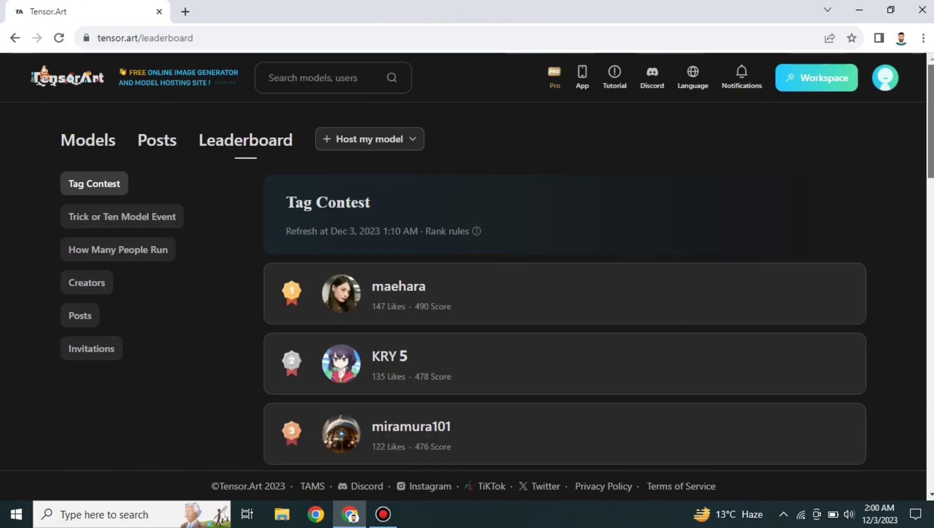
{"action": "scroll", "coordinate": [565, 286], "scroll_direction": "down", "scroll_amount": 3}
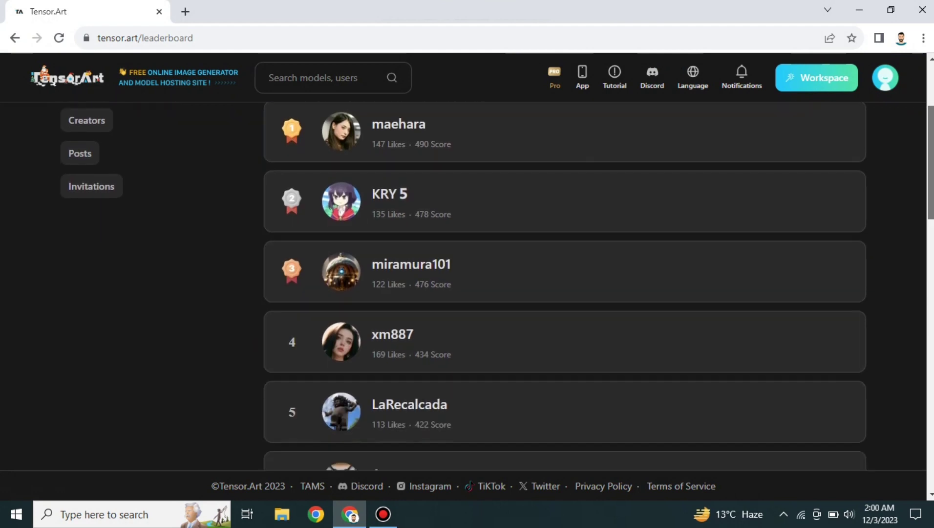
{"action": "scroll", "coordinate": [565, 286], "scroll_direction": "down", "scroll_amount": 2}
{"action": "scroll", "coordinate": [496, 76], "scroll_direction": "up", "scroll_amount": 5}
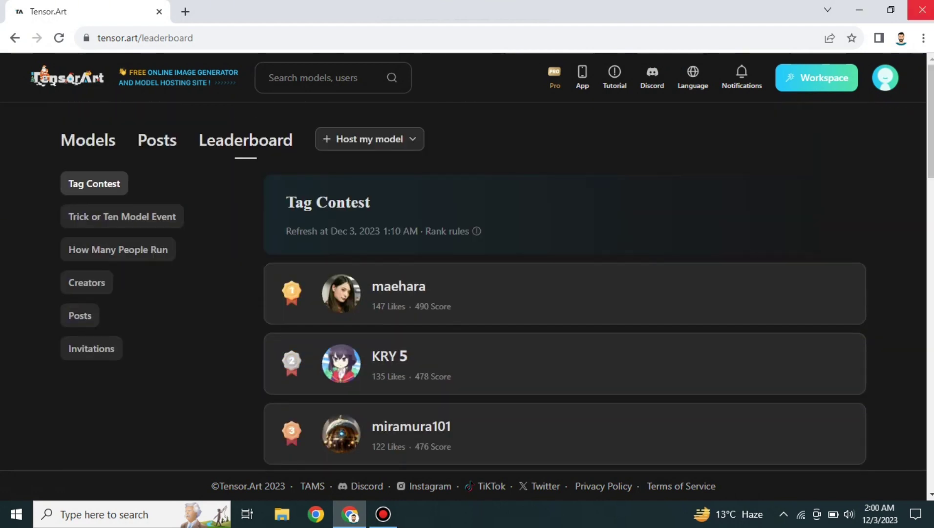
{"action": "left_click", "coordinate": [416, 142]}
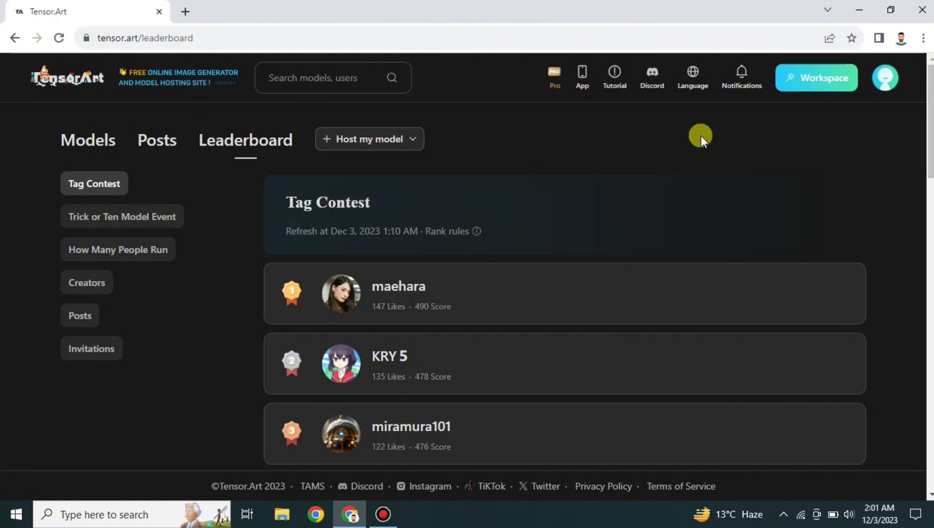
- Go back to Models, scroll to the SDXL row, and open the celebrity-portrait LoRA page
{"action": "left_click", "coordinate": [90, 156]}
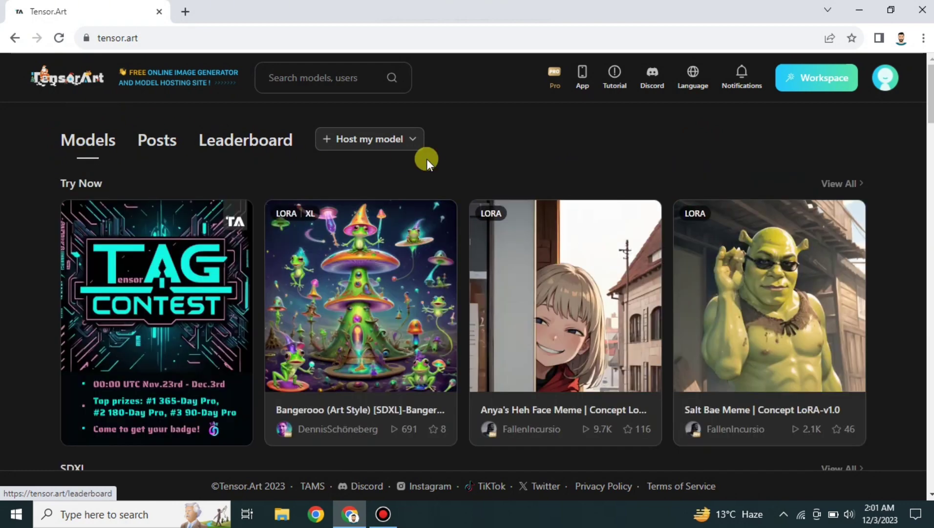
{"action": "scroll", "coordinate": [463, 287], "scroll_direction": "down", "scroll_amount": 2}
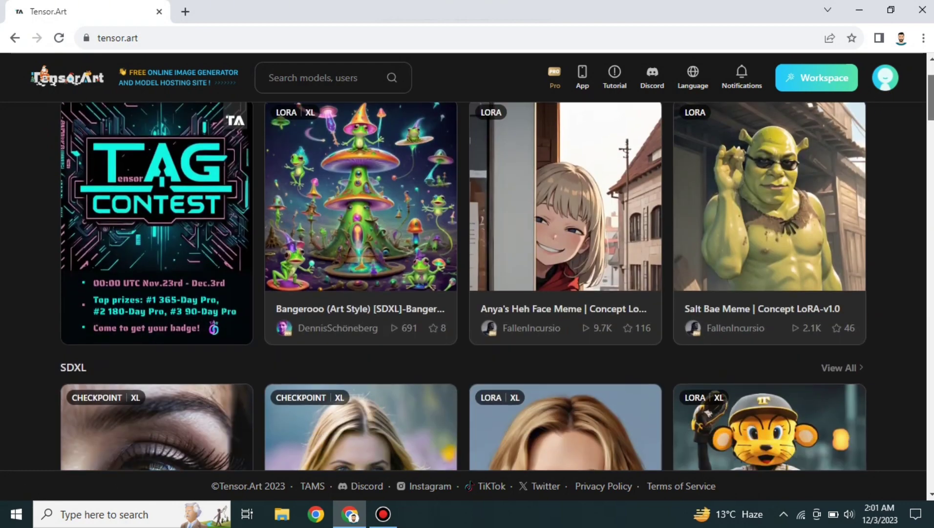
{"action": "scroll", "coordinate": [464, 286], "scroll_direction": "up", "scroll_amount": 1}
{"action": "scroll", "coordinate": [463, 287], "scroll_direction": "down", "scroll_amount": 1}
{"action": "scroll", "coordinate": [463, 286], "scroll_direction": "down", "scroll_amount": 10}
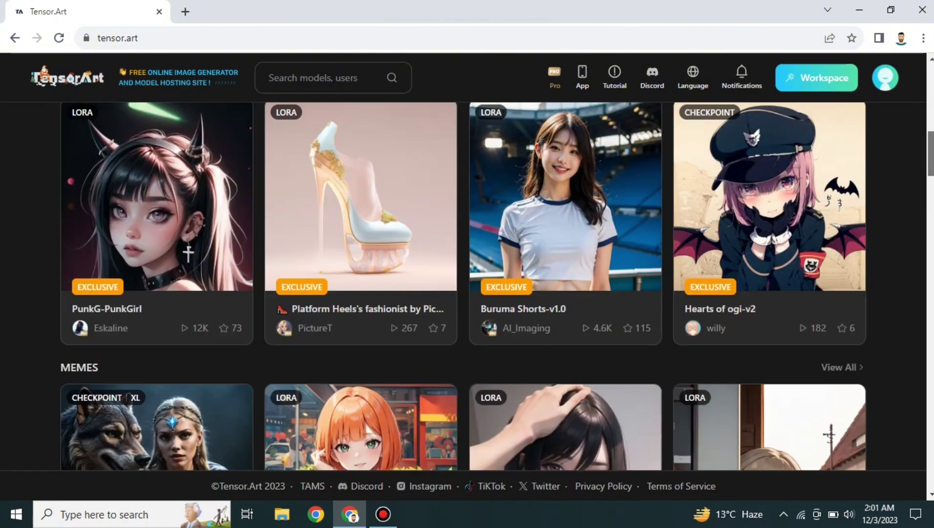
{"action": "left_click_drag", "start_coordinate": [931, 160], "coordinate": [926, 123]}
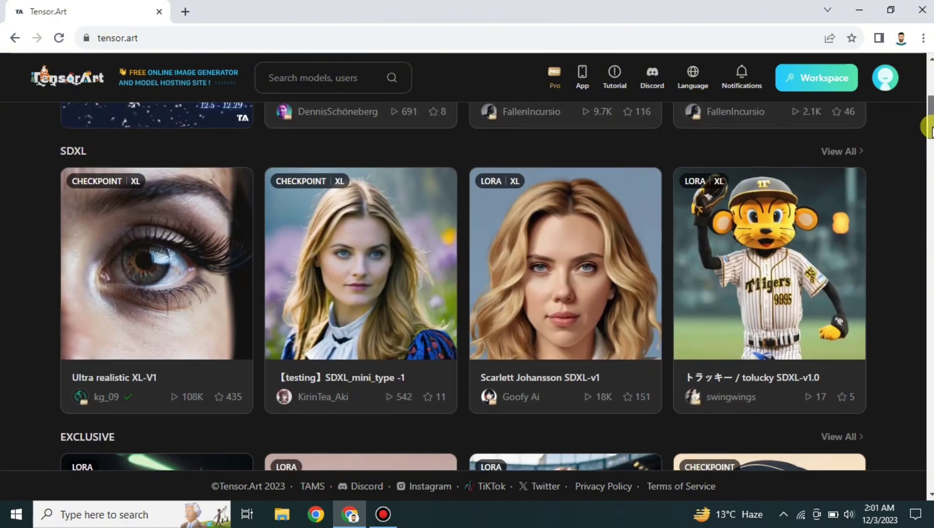
{"action": "left_click", "coordinate": [577, 275]}
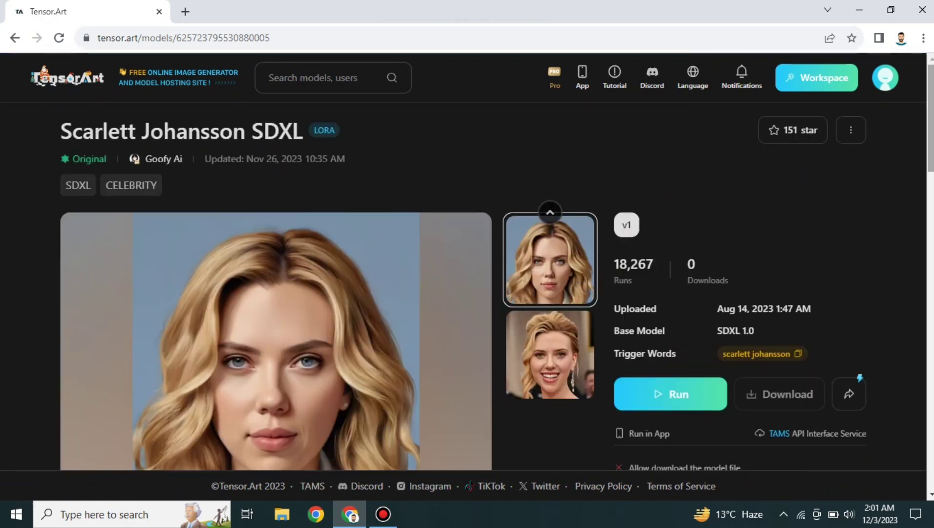
- Run the celebrity-portrait LoRA in Text2Img with the SDXL 1.0 base model
{"action": "scroll", "coordinate": [727, 188], "scroll_direction": "down", "scroll_amount": 3}
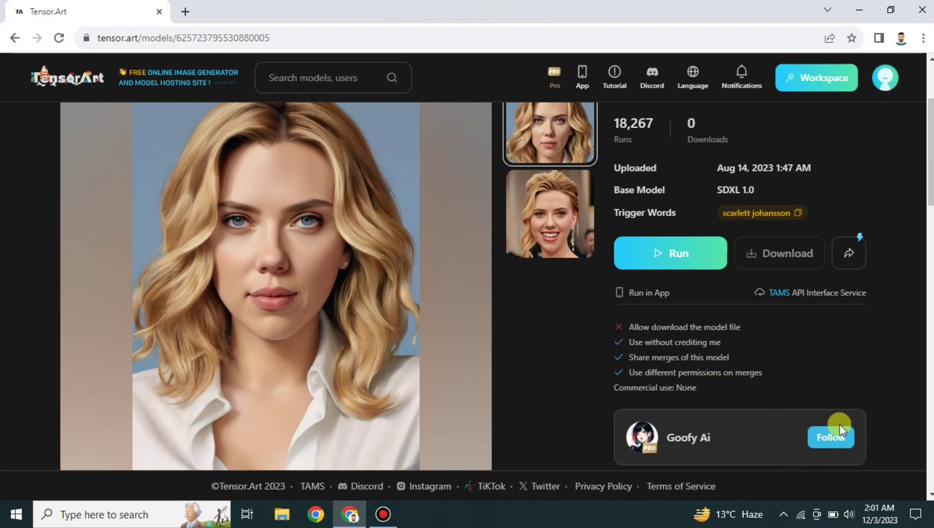
{"action": "left_click", "coordinate": [661, 253]}
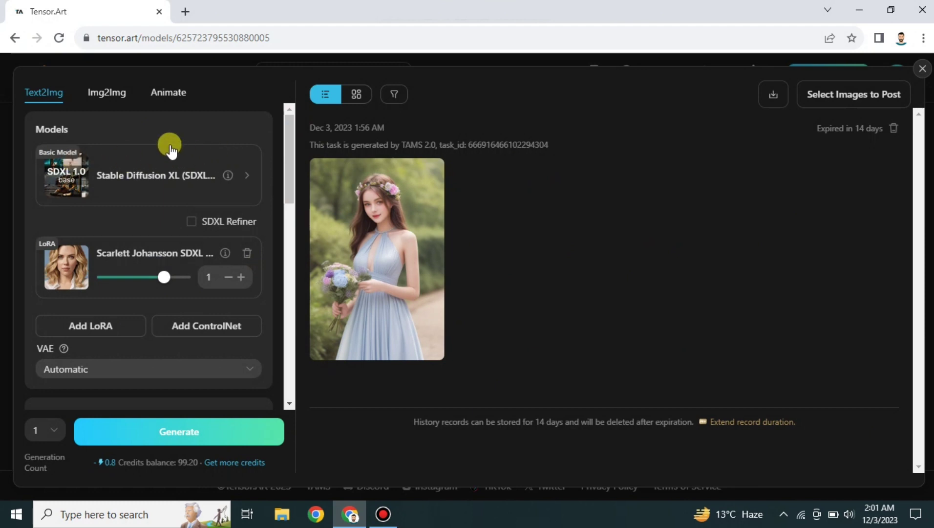
{"action": "left_click_drag", "start_coordinate": [289, 155], "coordinate": [287, 186]}
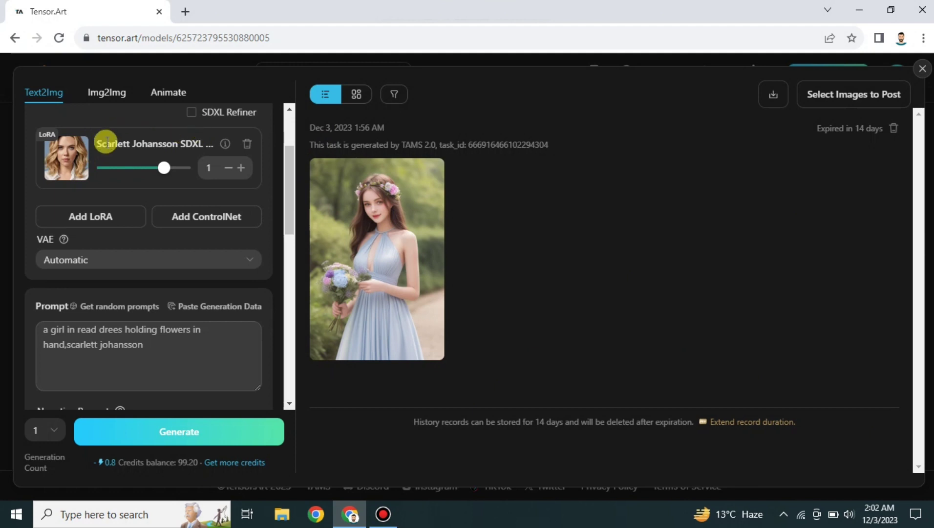
{"action": "left_click", "coordinate": [241, 171]}
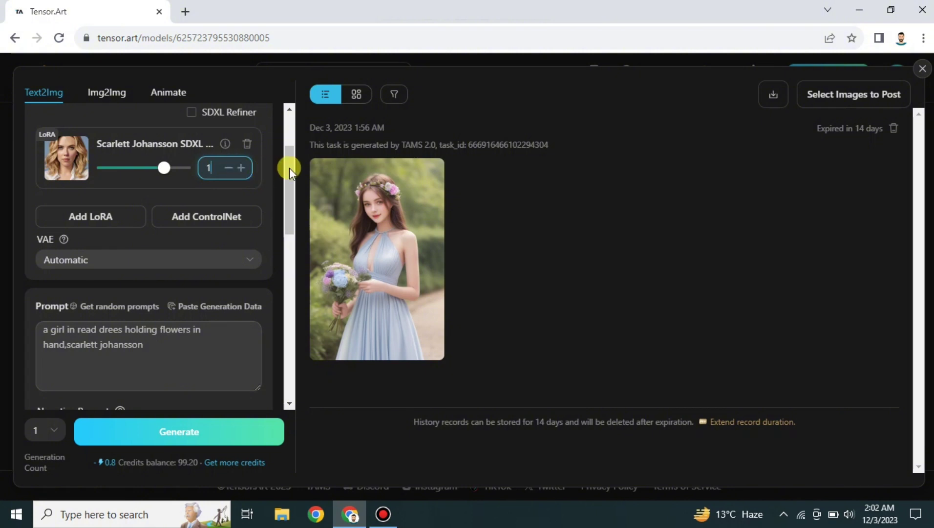
{"action": "left_click_drag", "start_coordinate": [290, 168], "coordinate": [291, 182]}
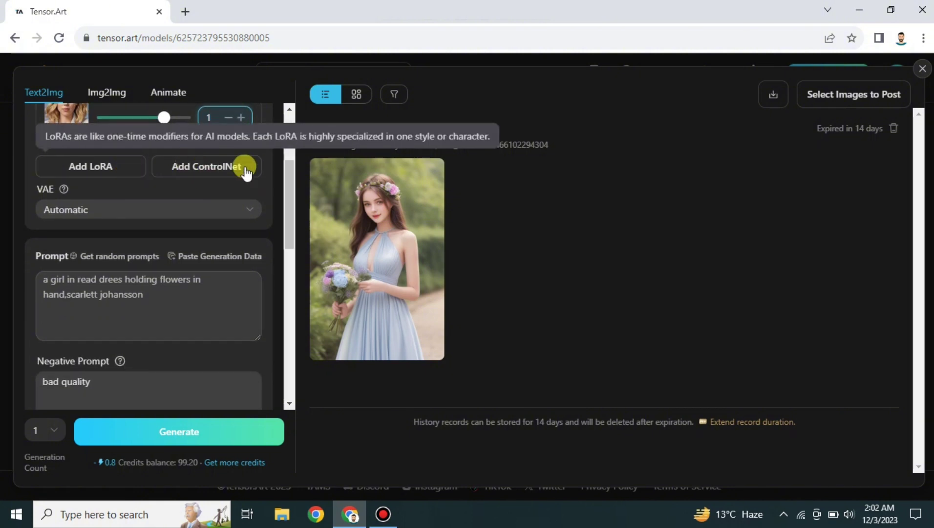
{"action": "left_click", "coordinate": [248, 215]}
{"action": "left_click", "coordinate": [248, 215]}
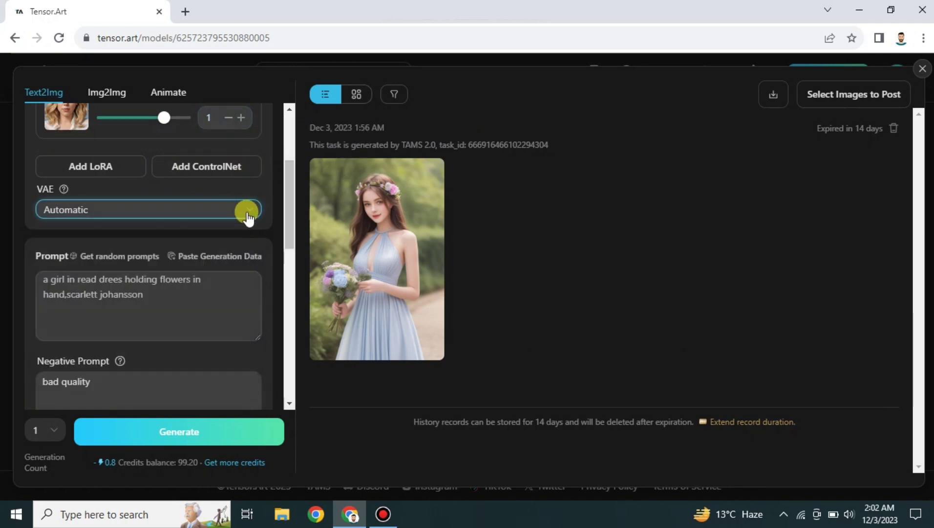
{"action": "left_click_drag", "start_coordinate": [286, 178], "coordinate": [290, 217]}
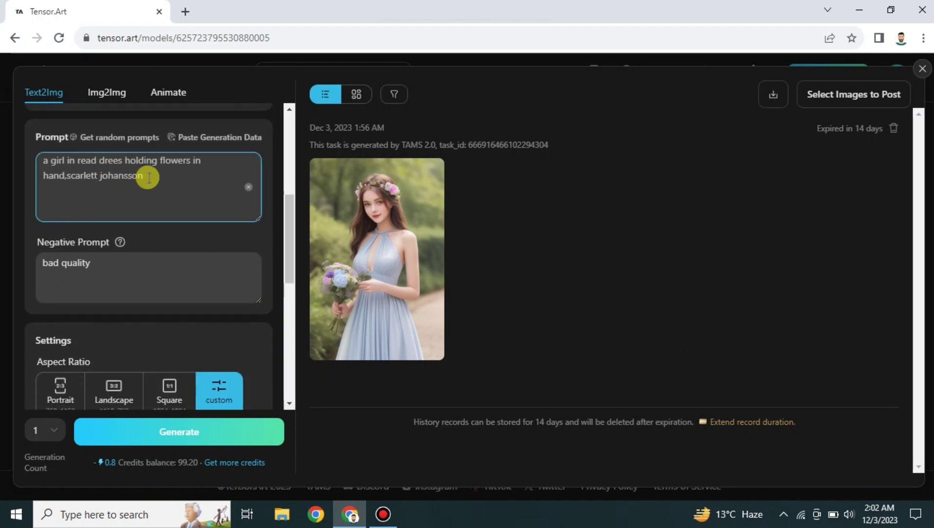
{"action": "left_click", "coordinate": [181, 204]}
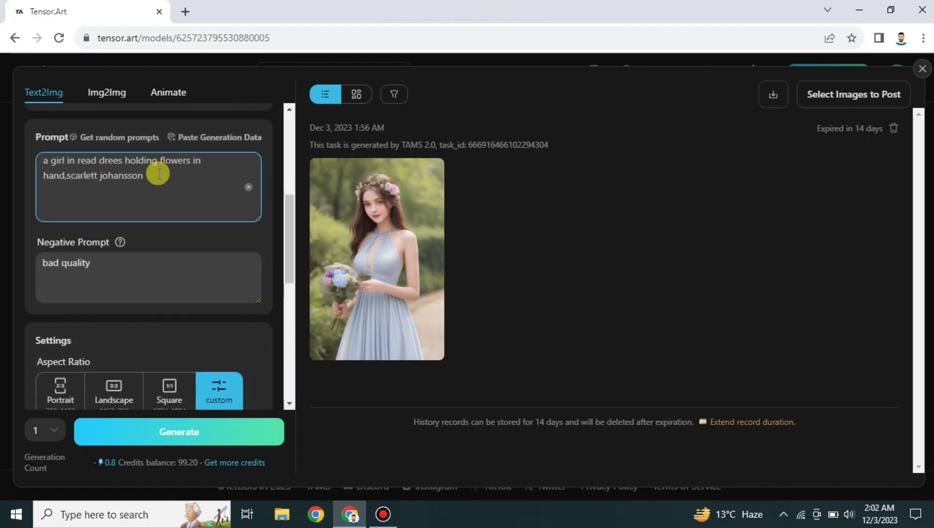
{"action": "left_click_drag", "start_coordinate": [144, 179], "coordinate": [12, 161]}
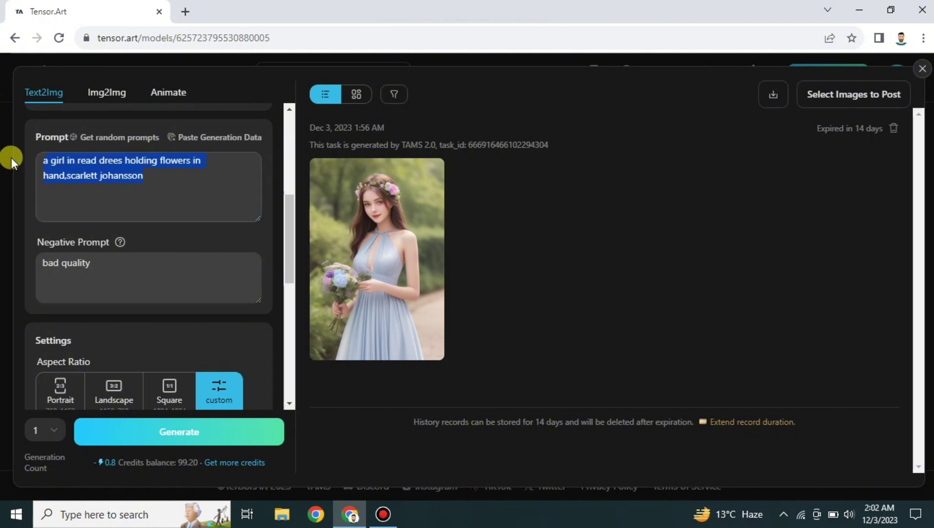
- Replace the prompt with 'a girl with brown eyes and dark black hairs smiling, high quality, realistic'
{"action": "key", "text": "BackSpace"}
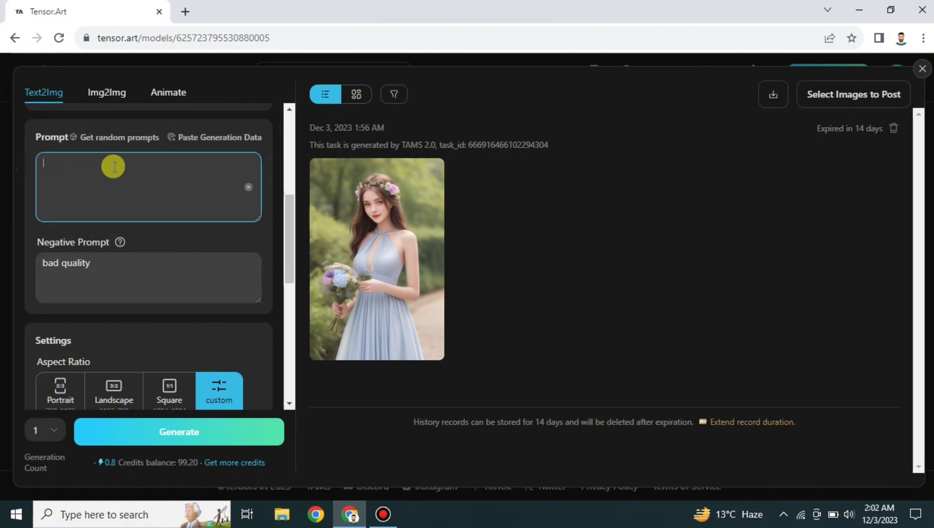
{"action": "type", "text": "a girl with brown eyes and dark"}
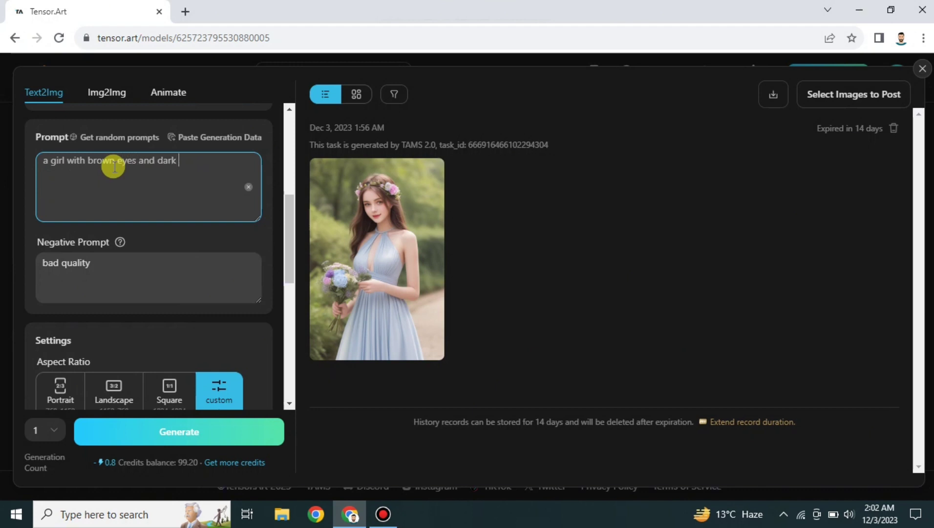
{"action": "type", "text": "ack hairs smiling, high quality, realistic"}
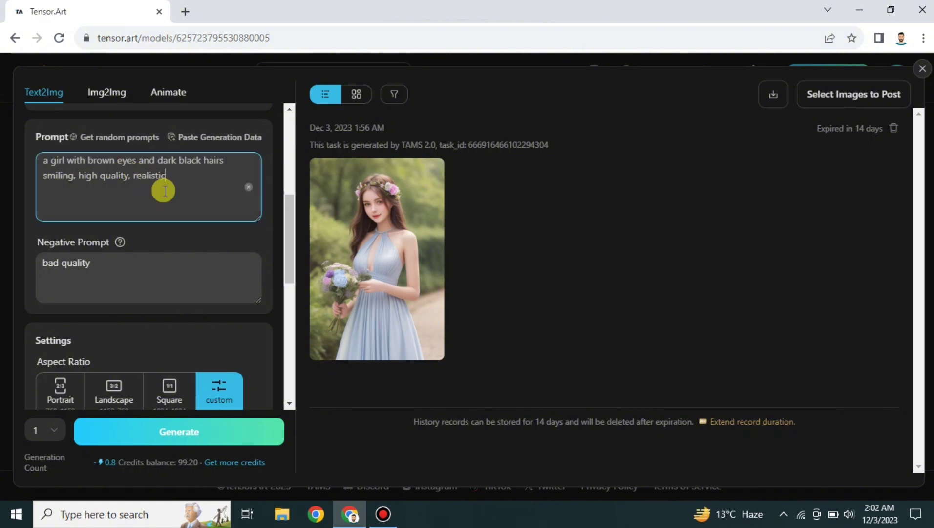
- Extend the negative prompt to 'bad quality, ugly, irregular body'
{"action": "left_click", "coordinate": [137, 265]}
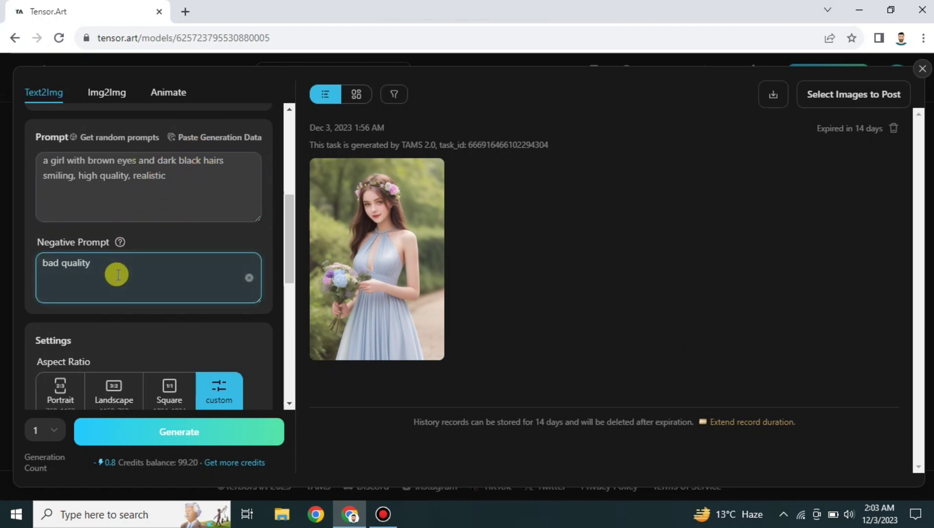
{"action": "type", "text": ", ugly, ir"}
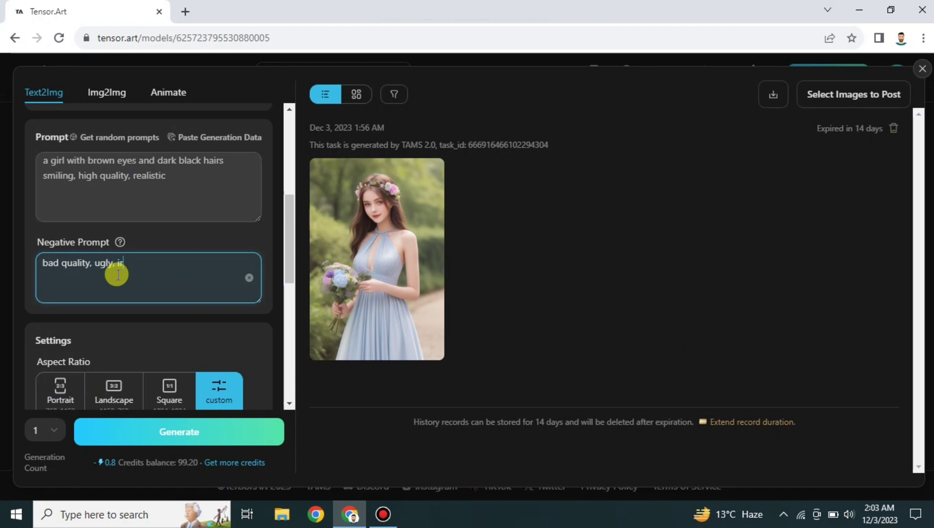
{"action": "type", "text": "regular body"}
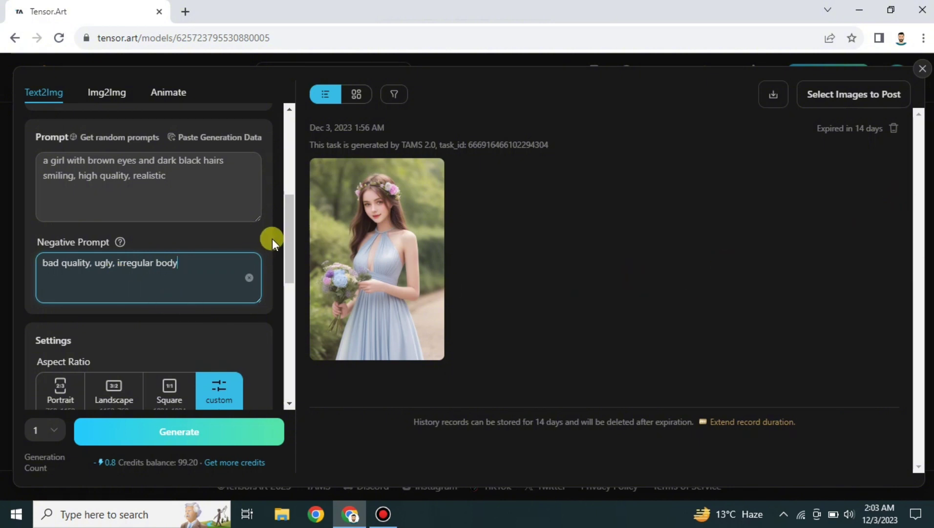
{"action": "left_click_drag", "start_coordinate": [289, 237], "coordinate": [291, 295]}
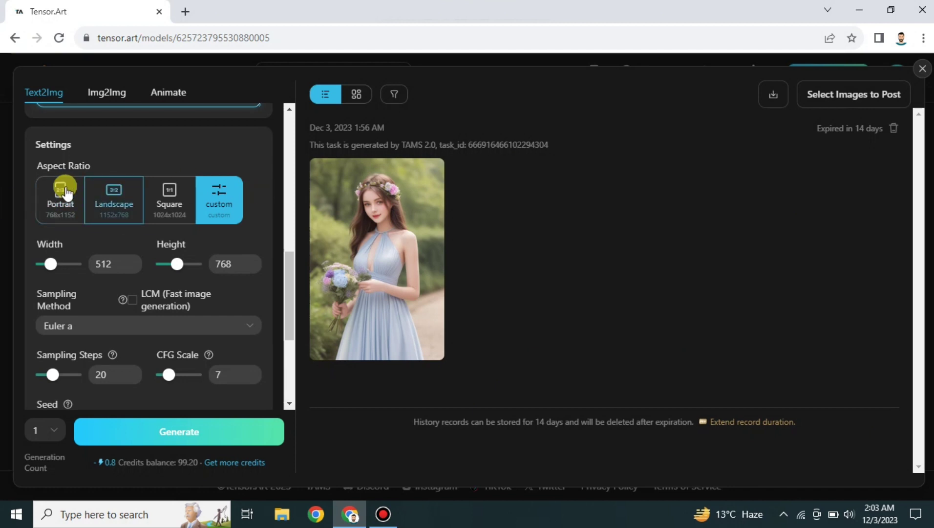
- Set the aspect ratio to Landscape 1152×768 and review advanced settings such as Clip Skip 2
{"action": "left_click", "coordinate": [221, 206]}
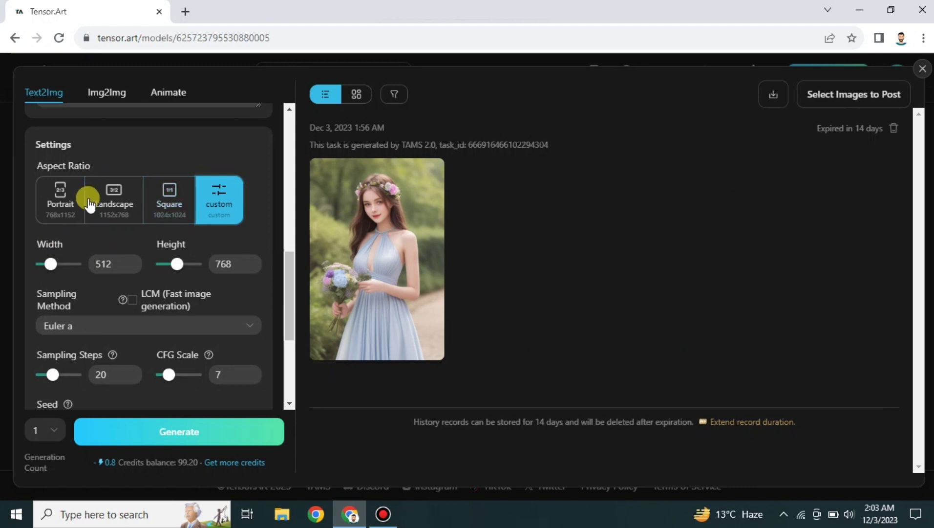
{"action": "left_click", "coordinate": [114, 202]}
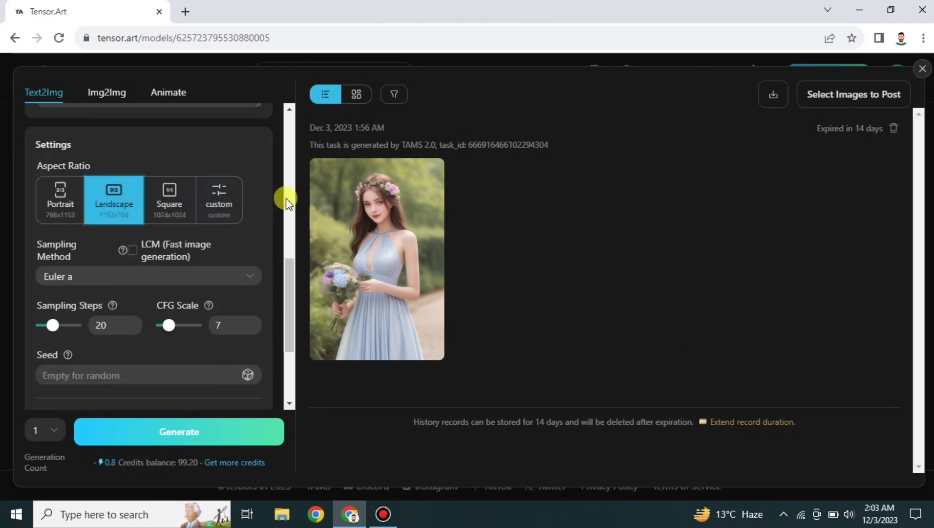
{"action": "left_click_drag", "start_coordinate": [286, 307], "coordinate": [289, 325]}
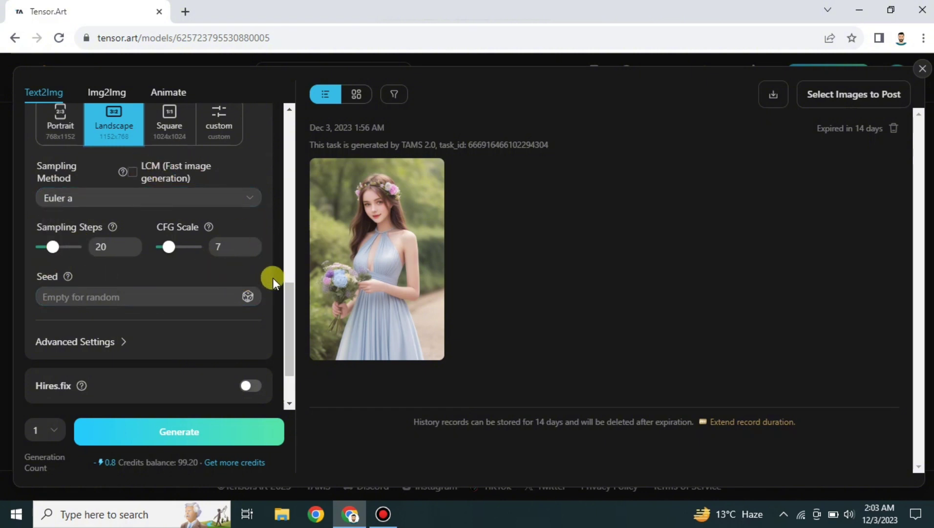
{"action": "left_click_drag", "start_coordinate": [287, 306], "coordinate": [290, 330]}
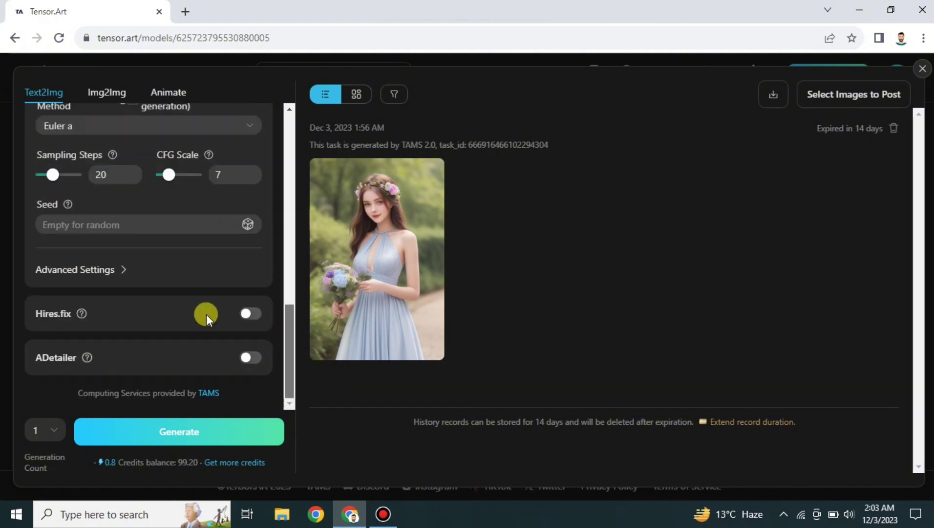
{"action": "left_click", "coordinate": [122, 272]}
{"action": "left_click", "coordinate": [108, 304]}
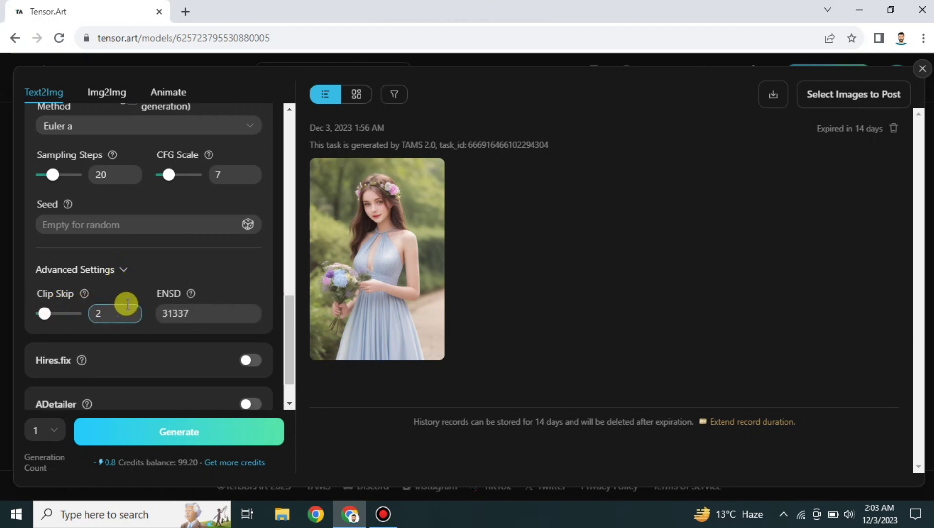
{"action": "left_click", "coordinate": [117, 270]}
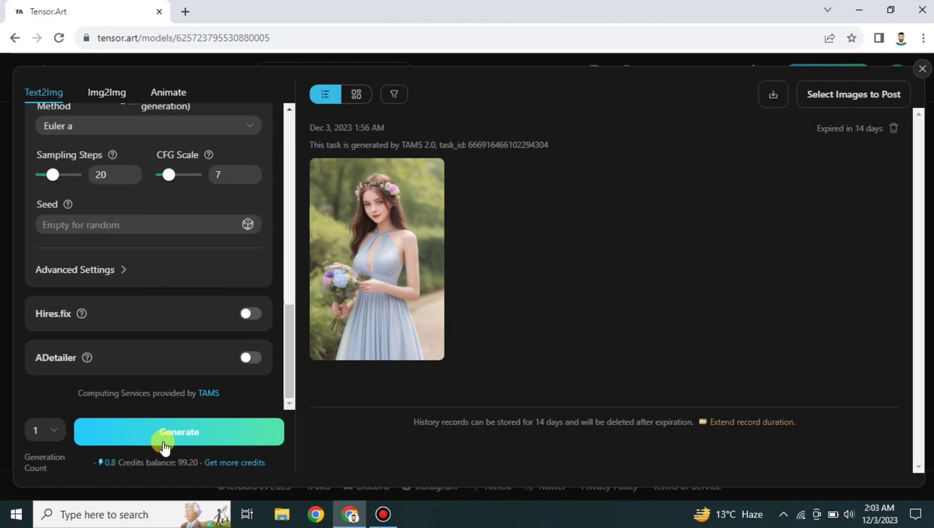
- Generate the smiling dark-haired girl image and view it full-size before closing the preview
{"action": "left_click", "coordinate": [204, 433]}
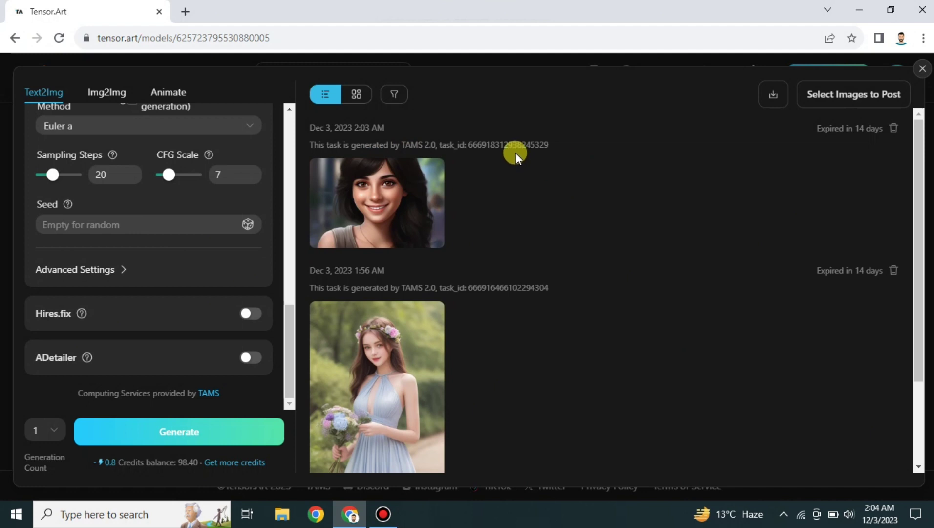
{"action": "left_click", "coordinate": [368, 220]}
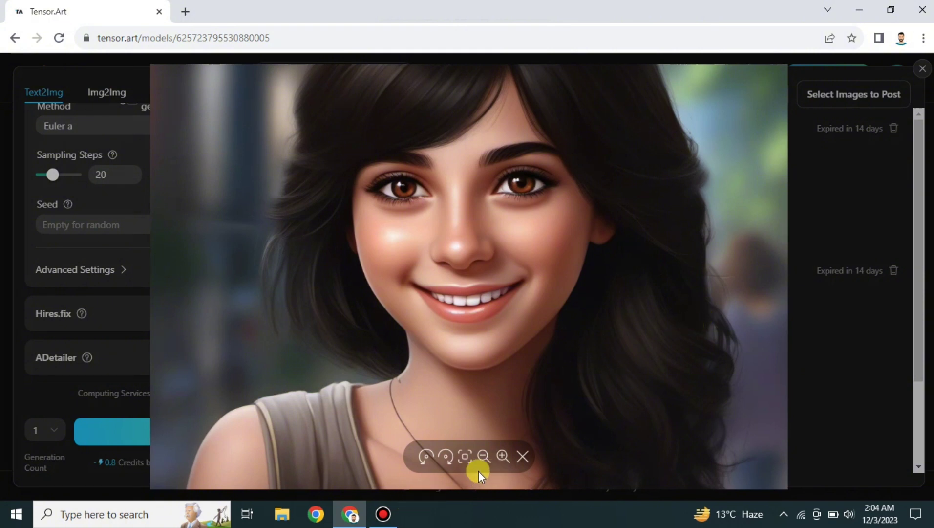
{"action": "left_click", "coordinate": [922, 69]}
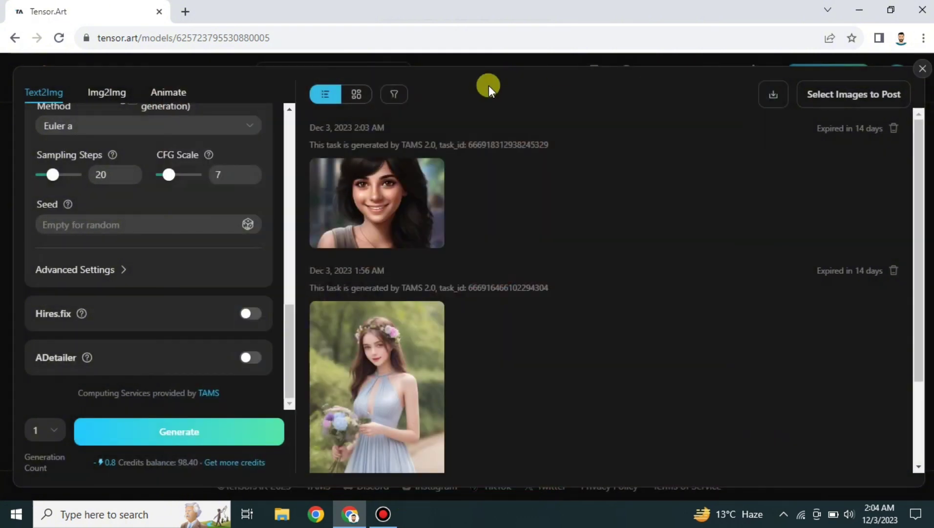